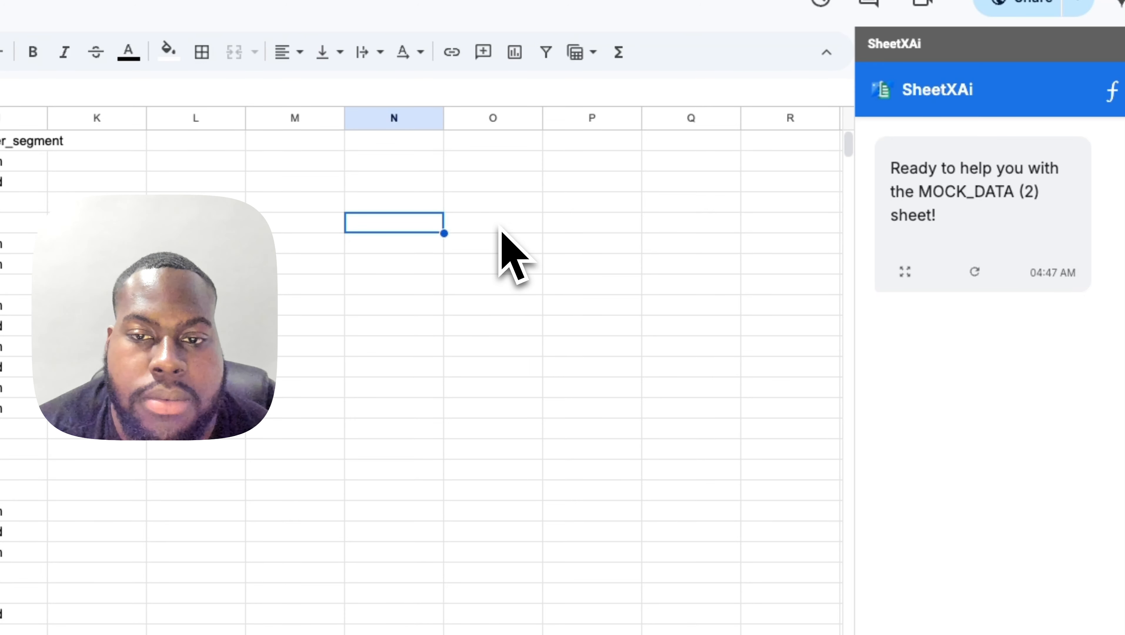
- Ask SheetXAi to set up an automation that increases O5 by 1 whenever anything is typed in N5, without testing it
type("hey I wanna set up an automation where whenever I ")
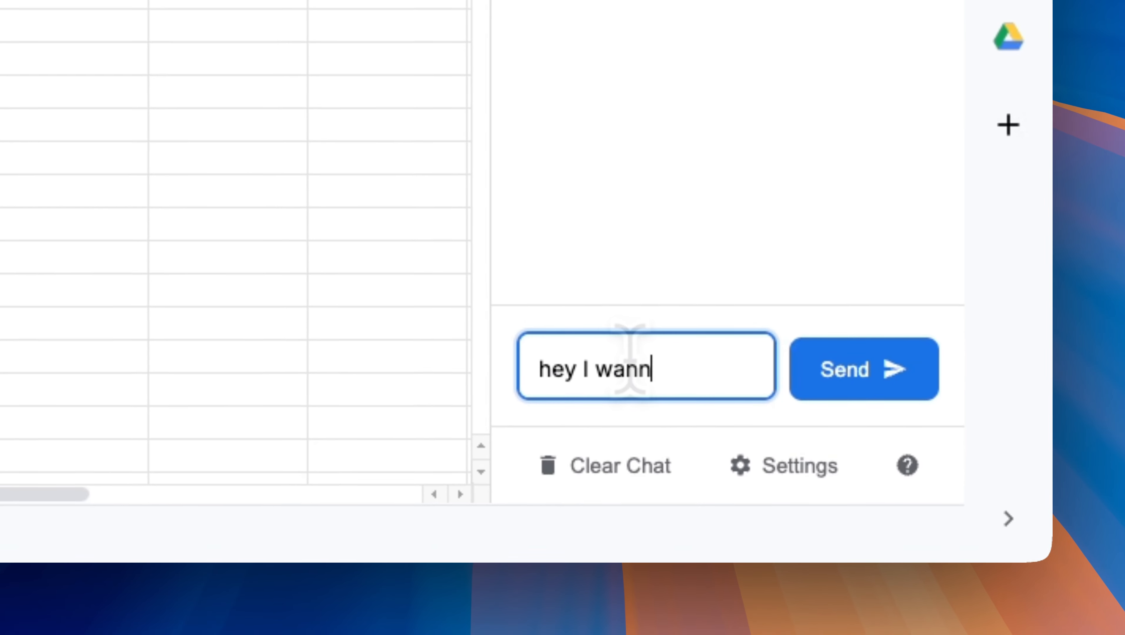
type("type anythi")
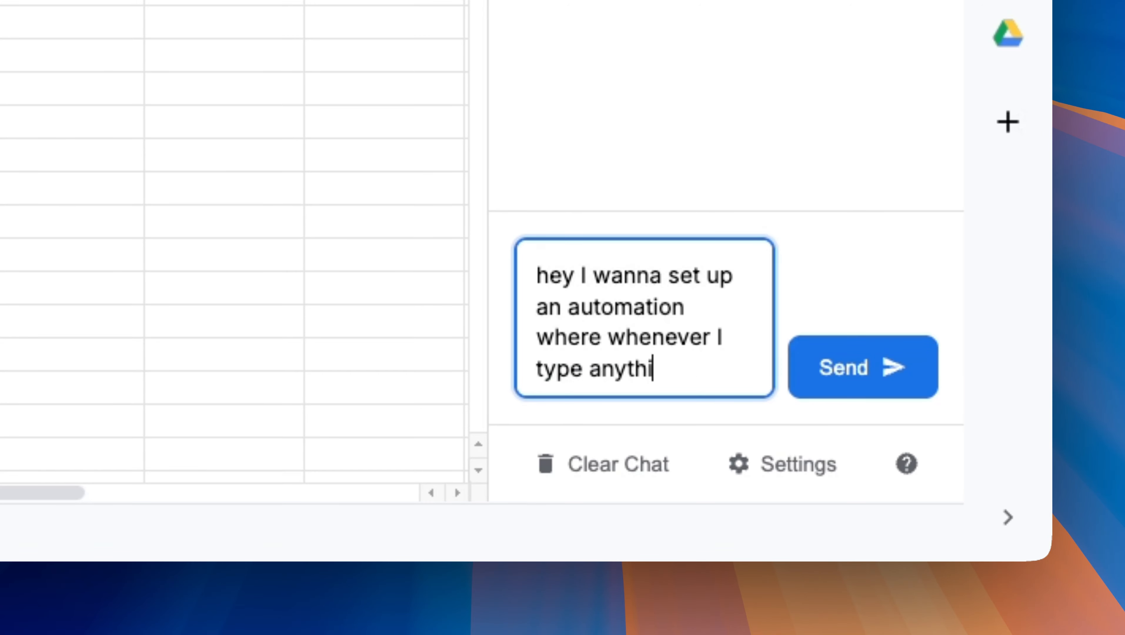
type("ng in N5, ")
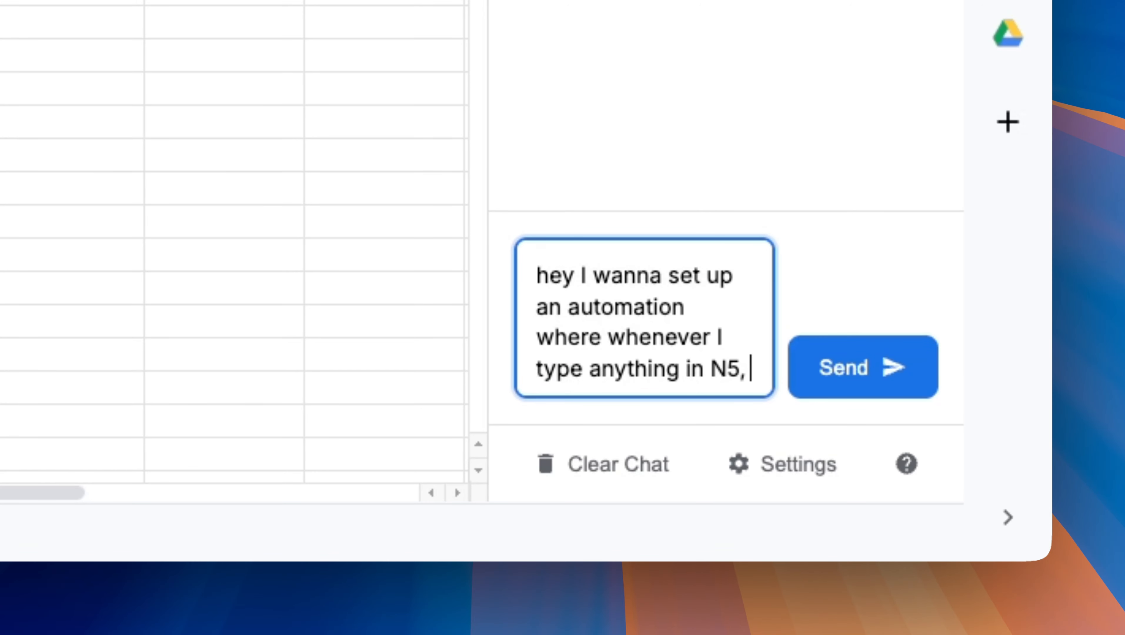
type("o5 in")
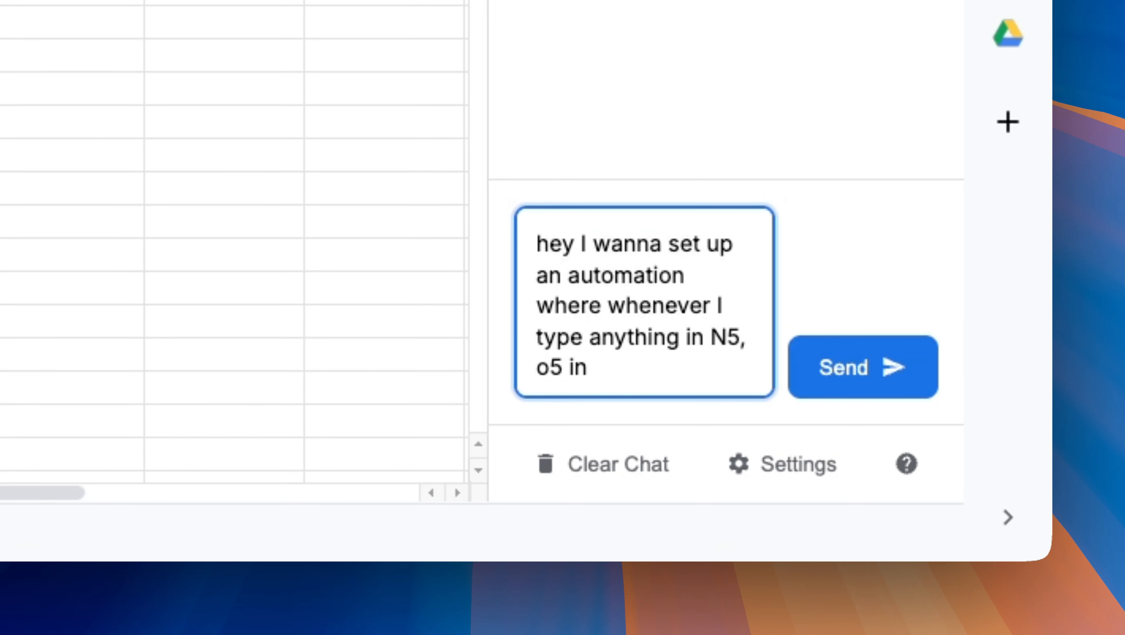
type("ccreases by 1.")
key("shift+Return")
key("shift+Return")
type("Don't even test it")
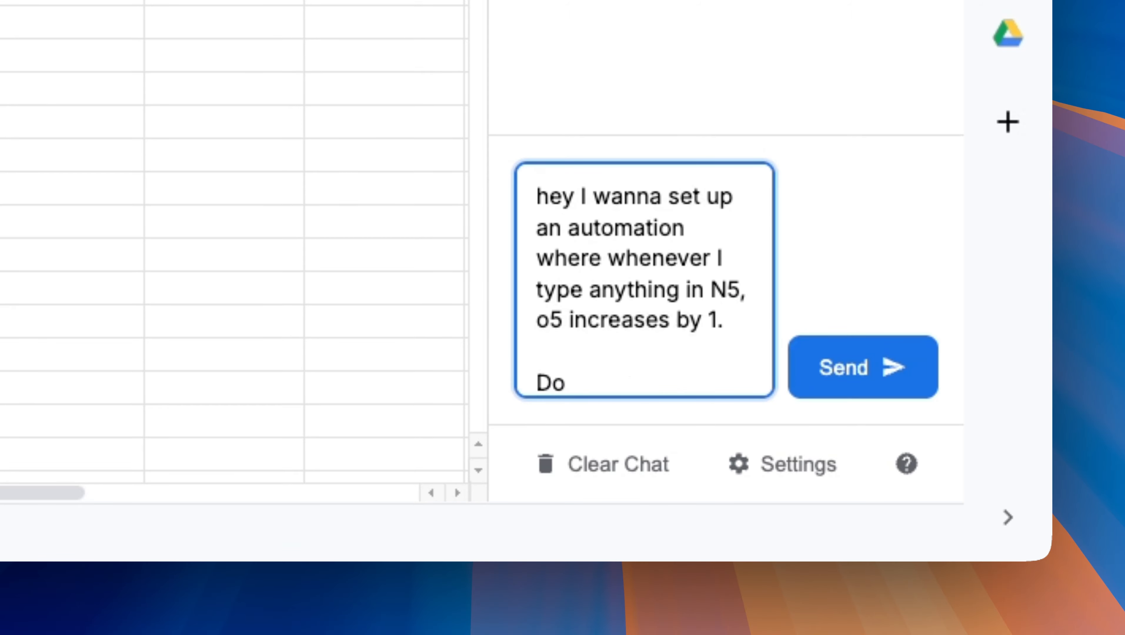
key("Return")
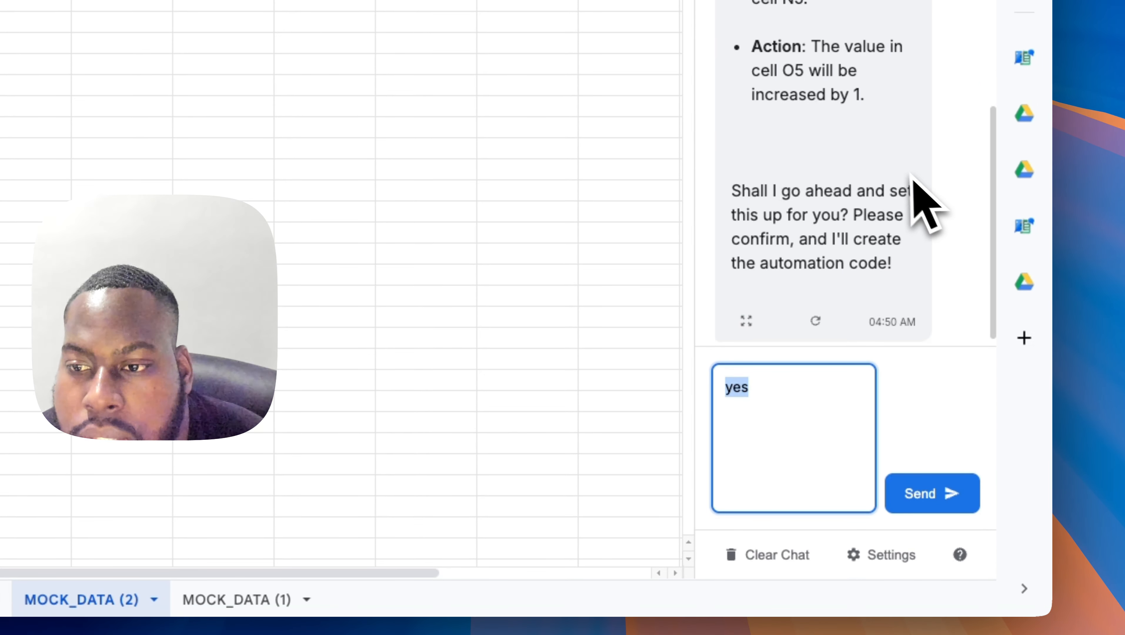
- Review the proposed trigger and action for the automation and confirm its creation with yes
scroll(906, 181, "up", 5)
scroll(907, 175, "down", 1)
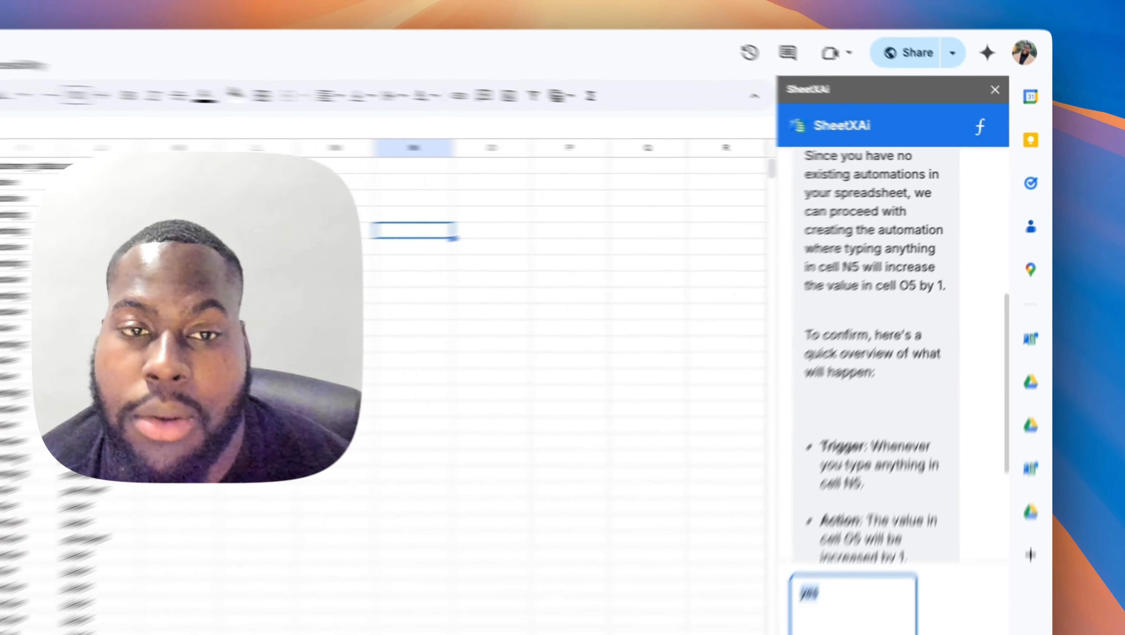
scroll(952, 199, "down", 1)
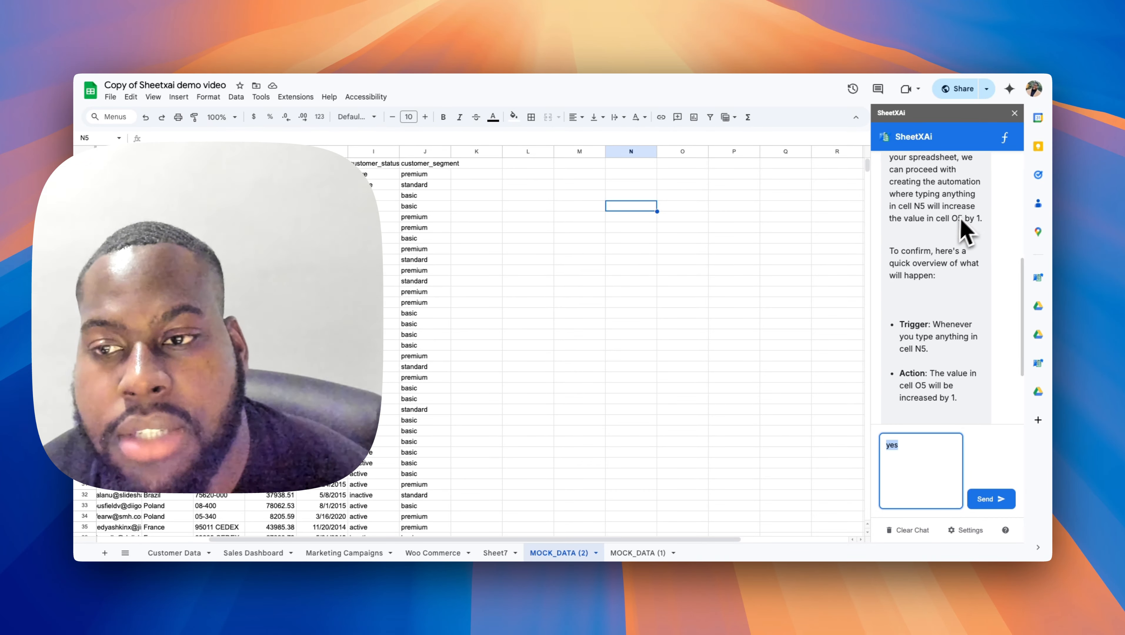
scroll(963, 298, "down", 4)
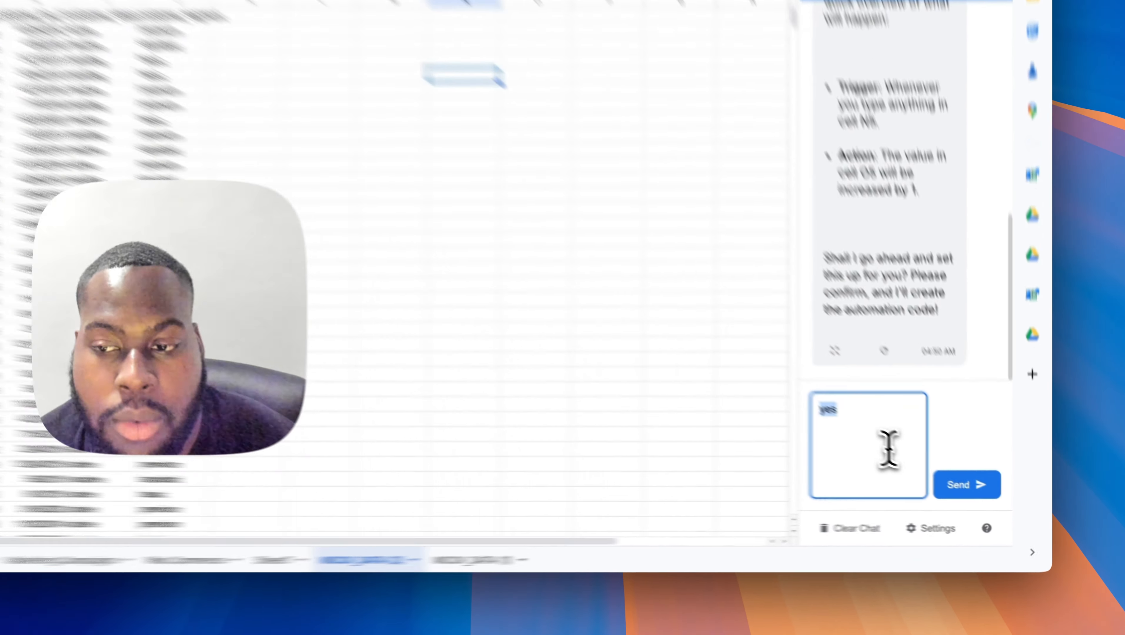
left_click(933, 476)
type("yes")
key("Return")
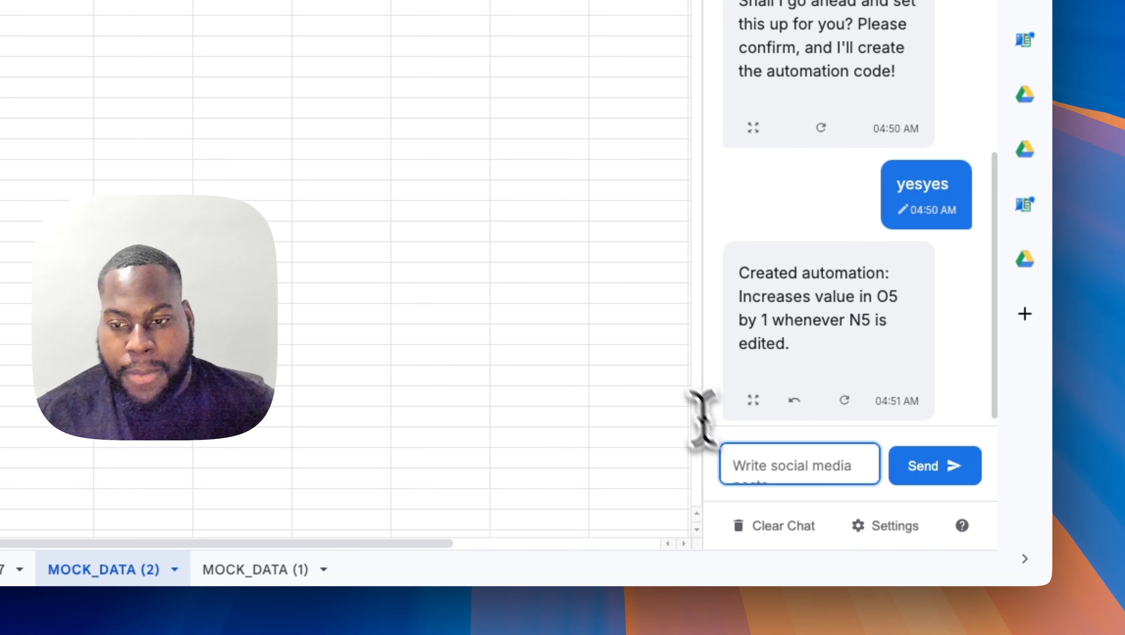
- Enter "hello" in cell N5 to trigger the automation
left_click(423, 153)
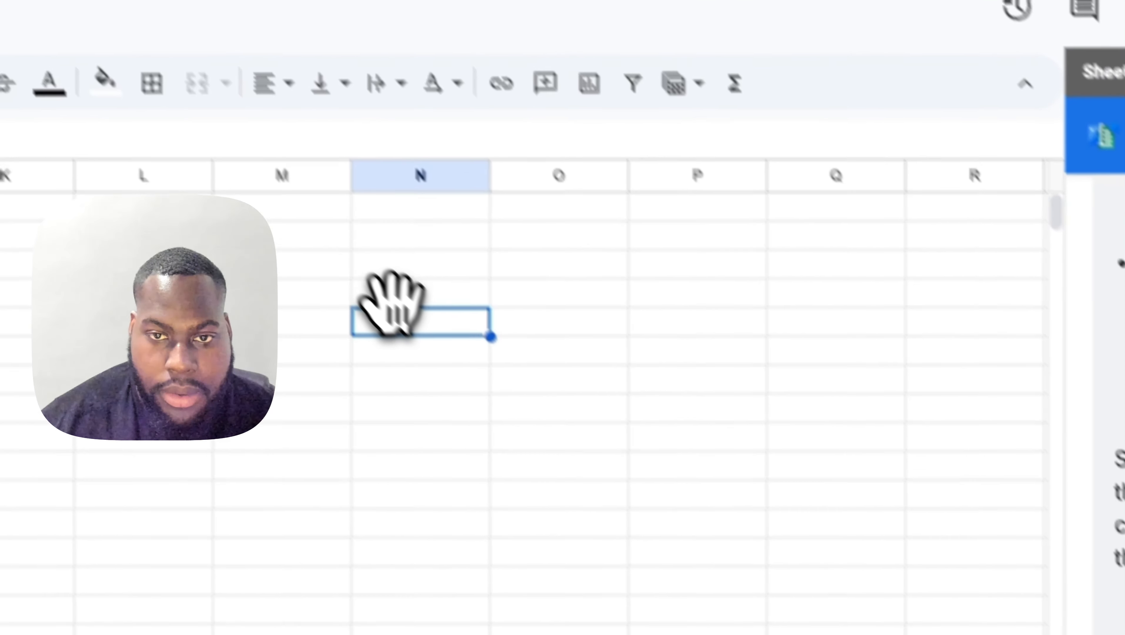
type("hello")
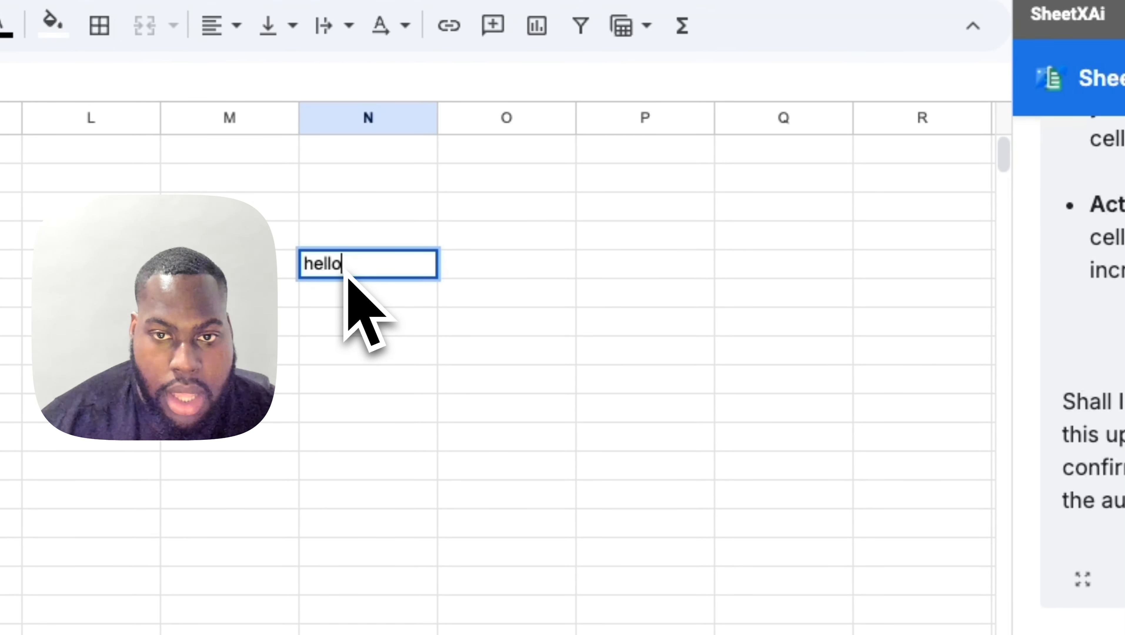
key("Return")
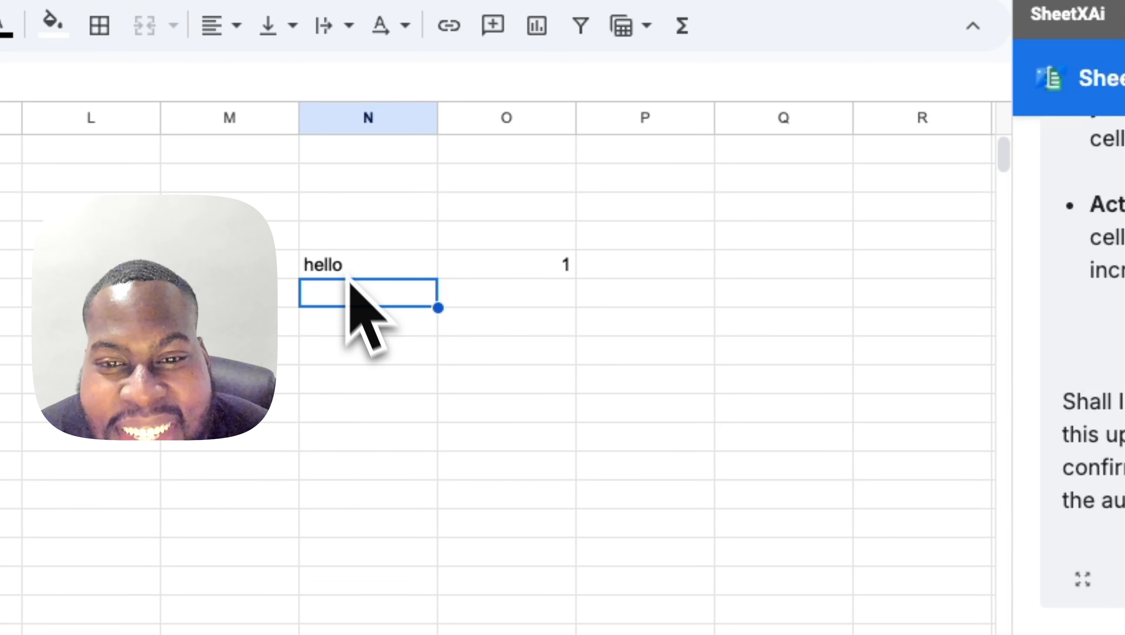
- Replace the text in N5 with "love you" and again with "I love sheetxai" to trigger the automation twice more
left_click(381, 272)
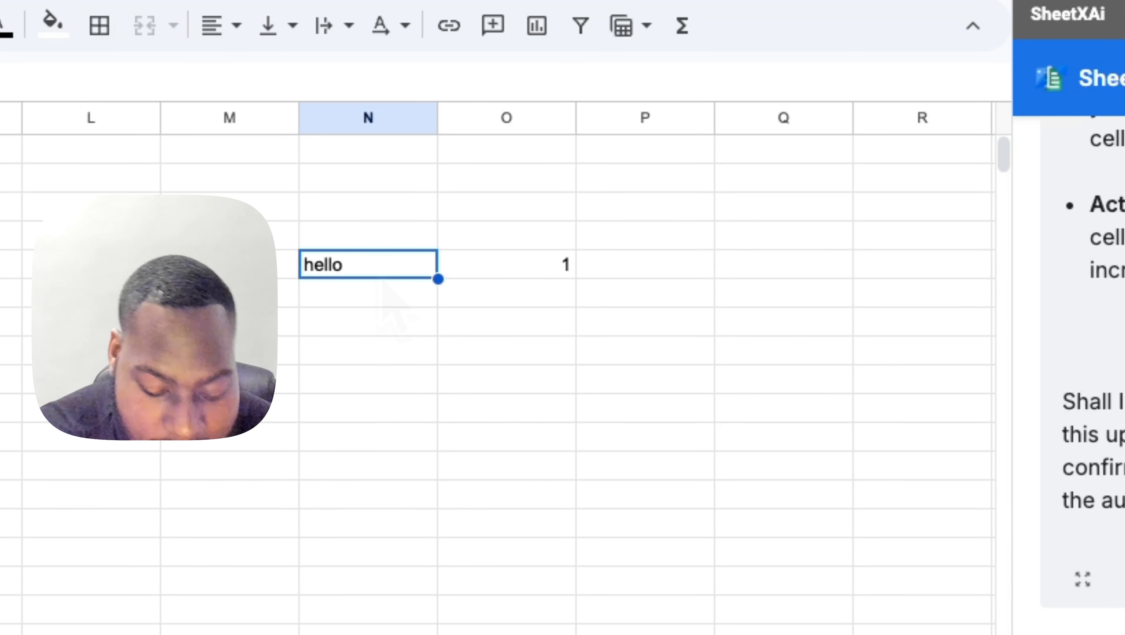
type("love you")
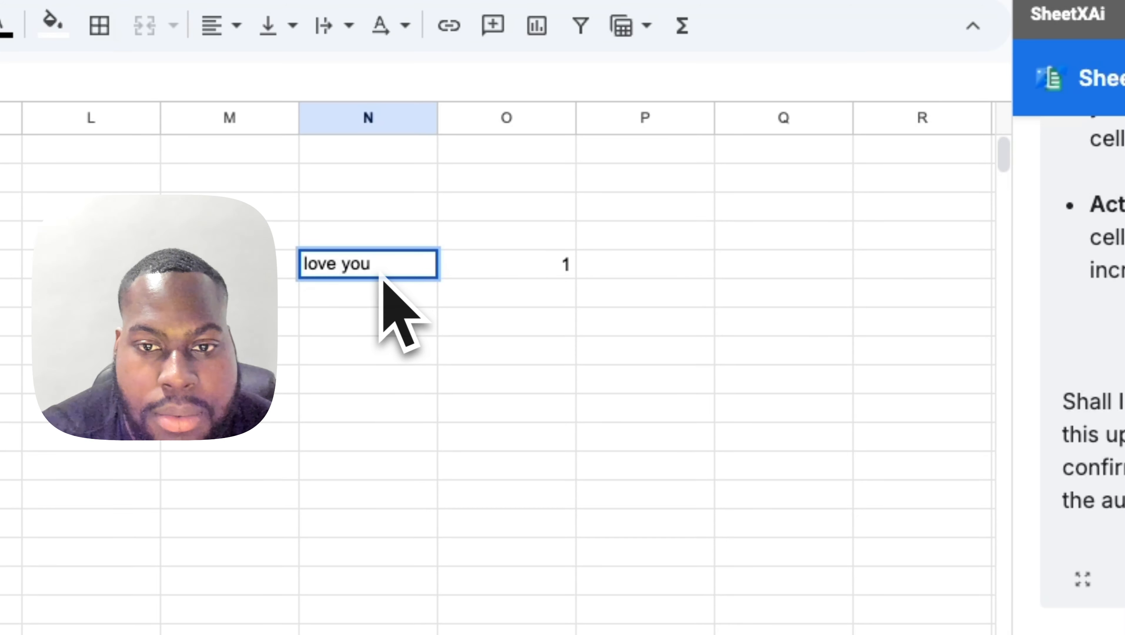
key("Return")
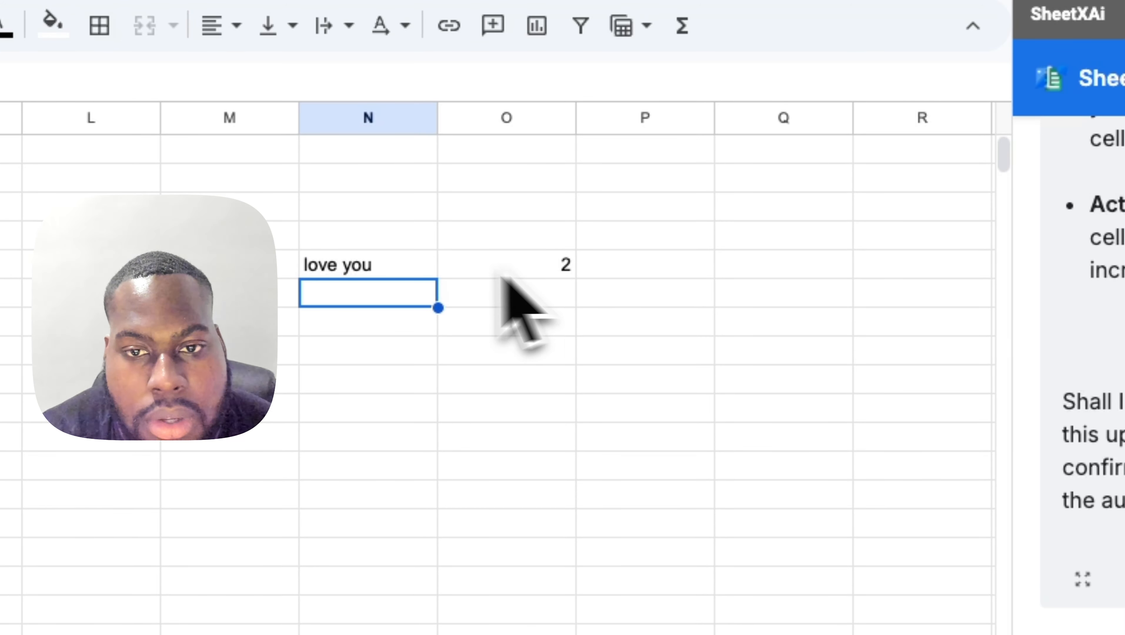
left_click(394, 277)
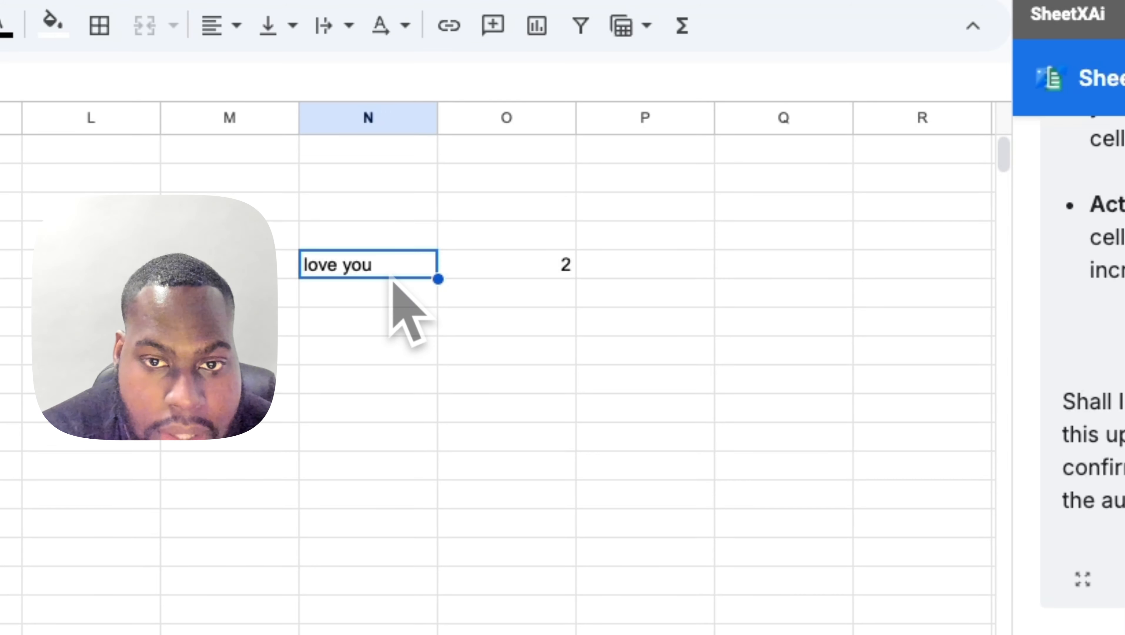
type("I love sheetxai")
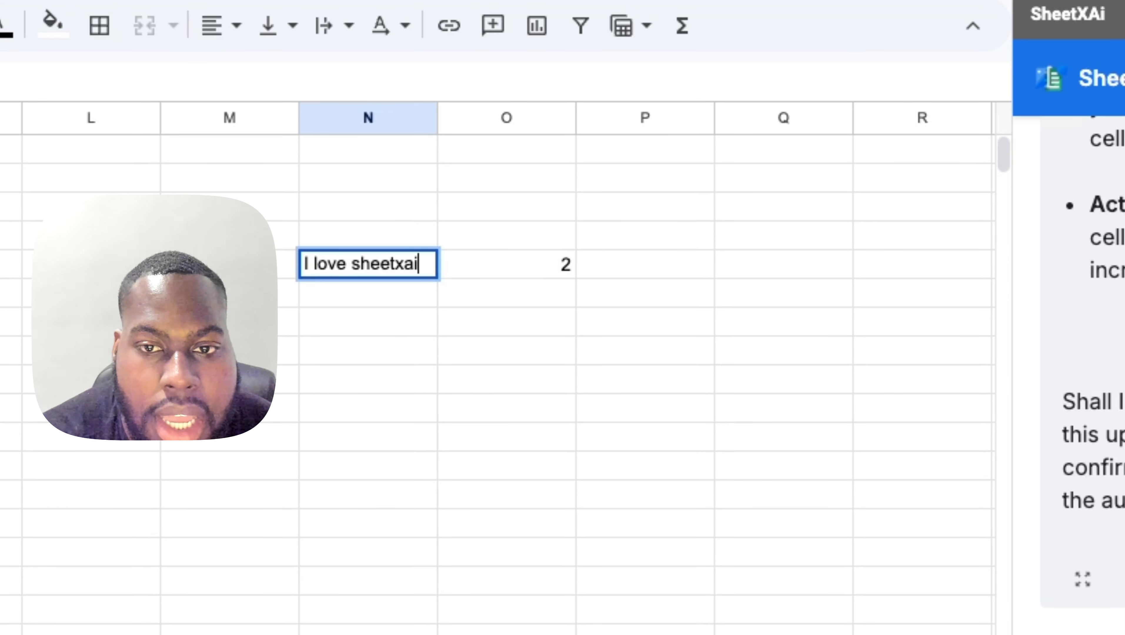
key("Return")
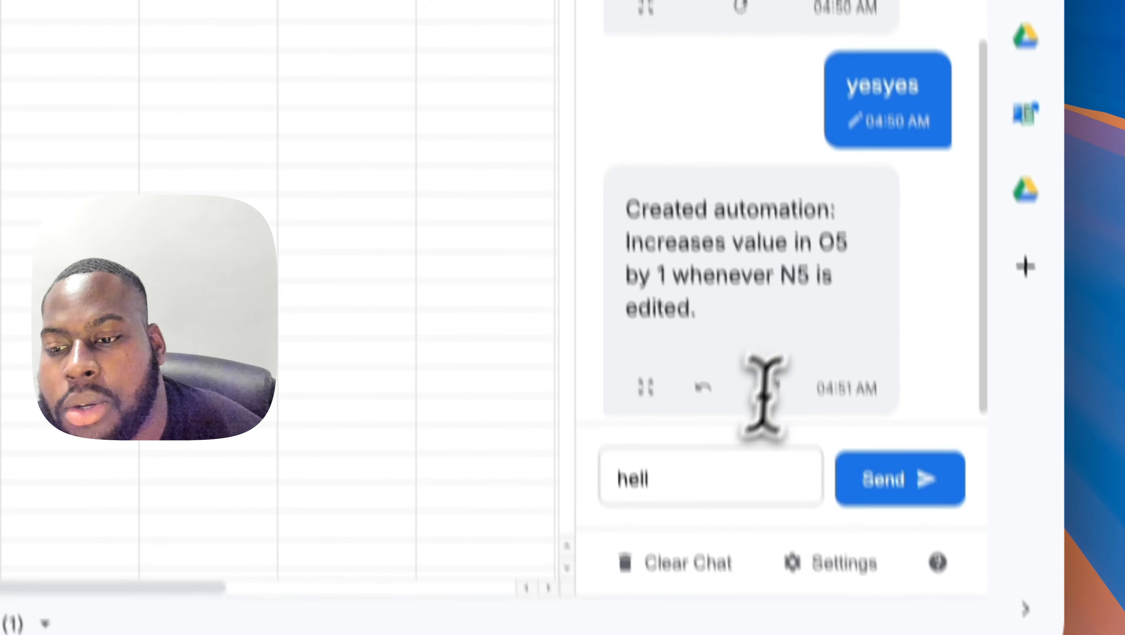
- Discard the draft message and ask in a fresh chat "what automations do I have active right now. I wanna ask a question"
key("ctrl+a")
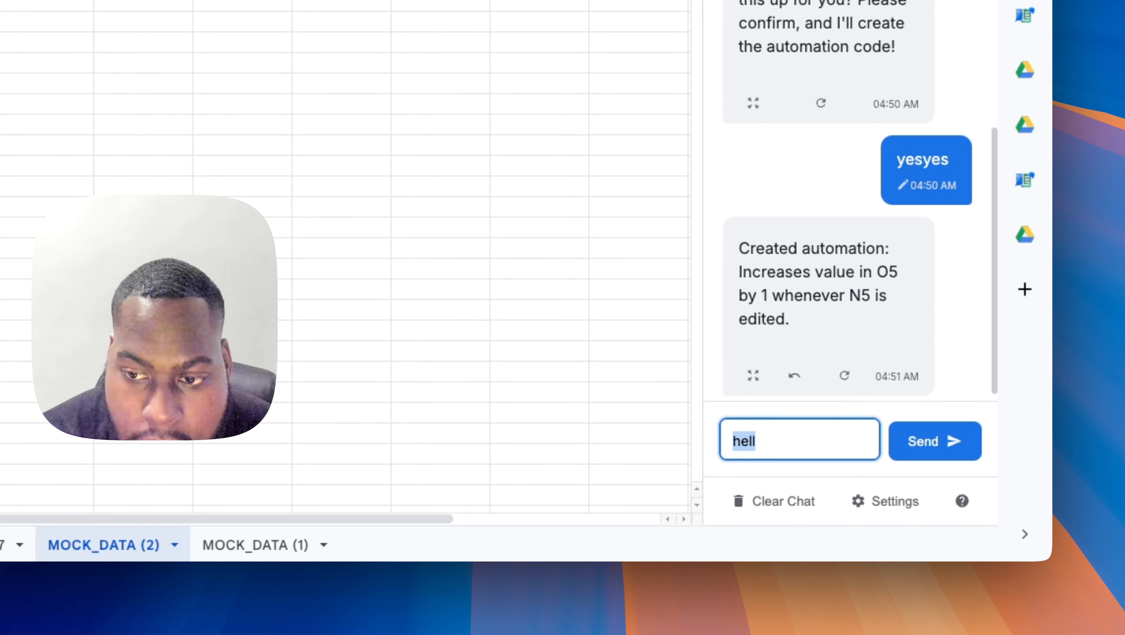
key("BackSpace")
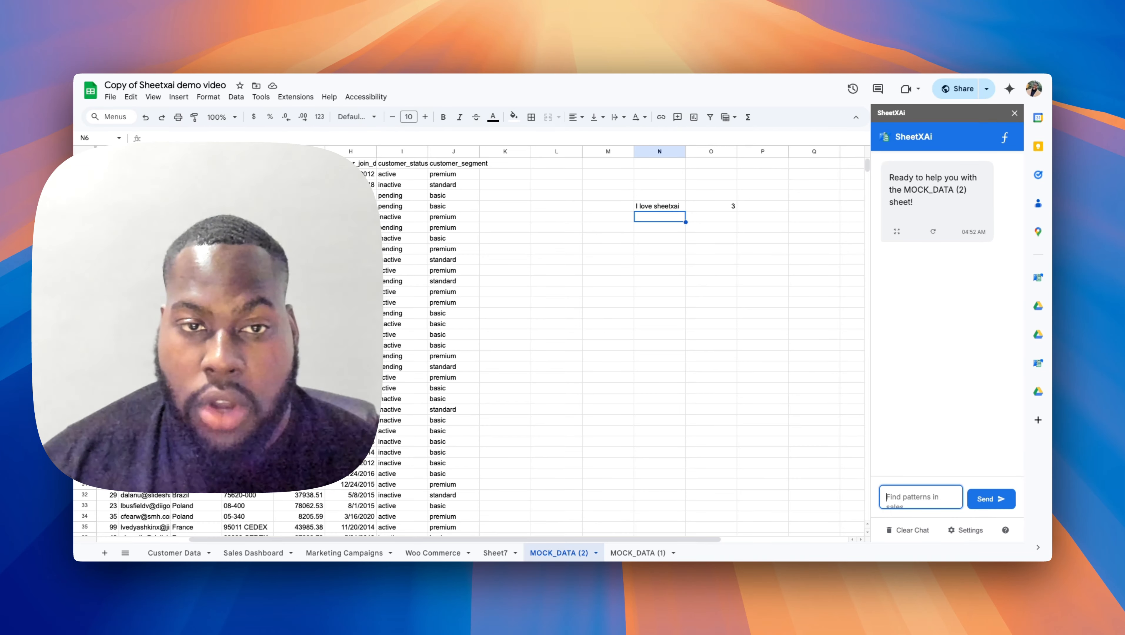
type("what a")
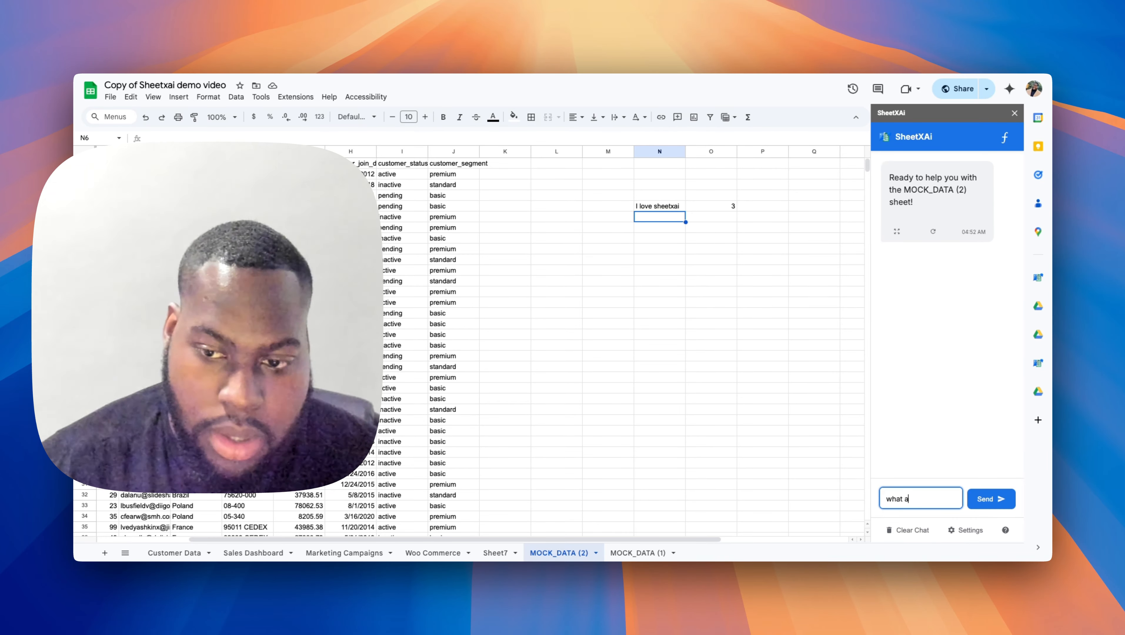
type("ut")
type("omations ")
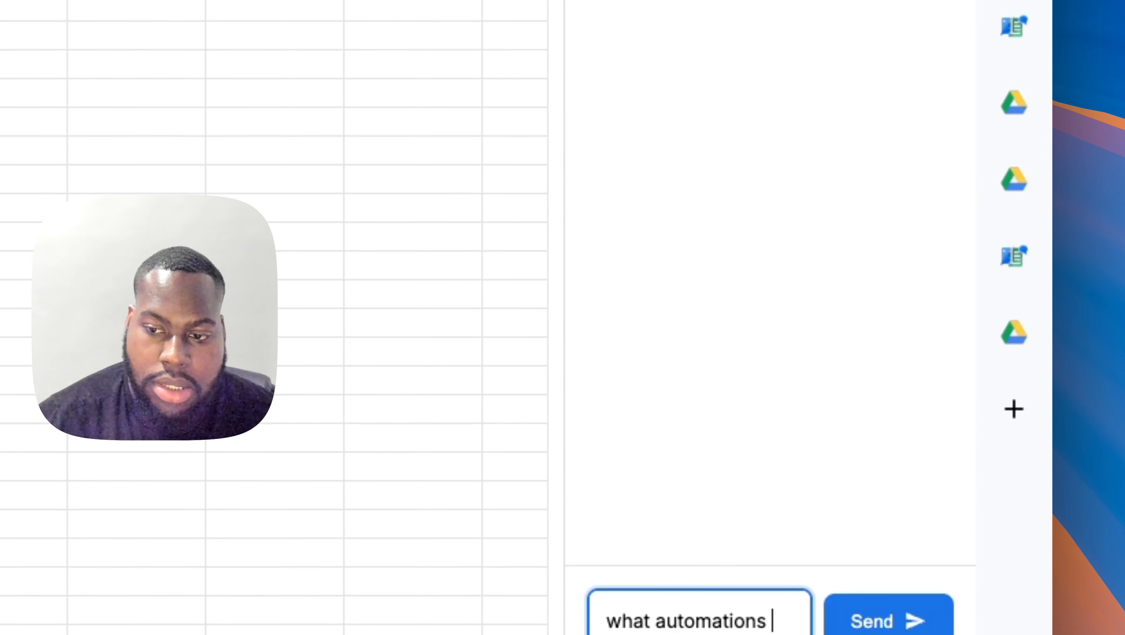
type("do I have active")
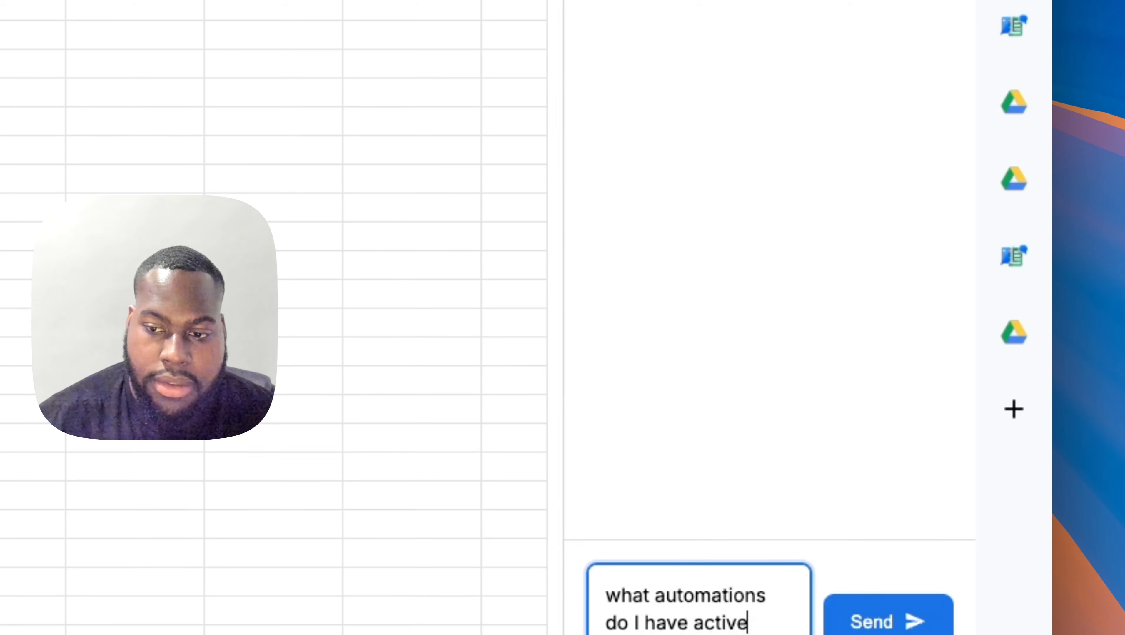
type(" rigth")
key("BackSpace")
key("BackSpace")
type("h")
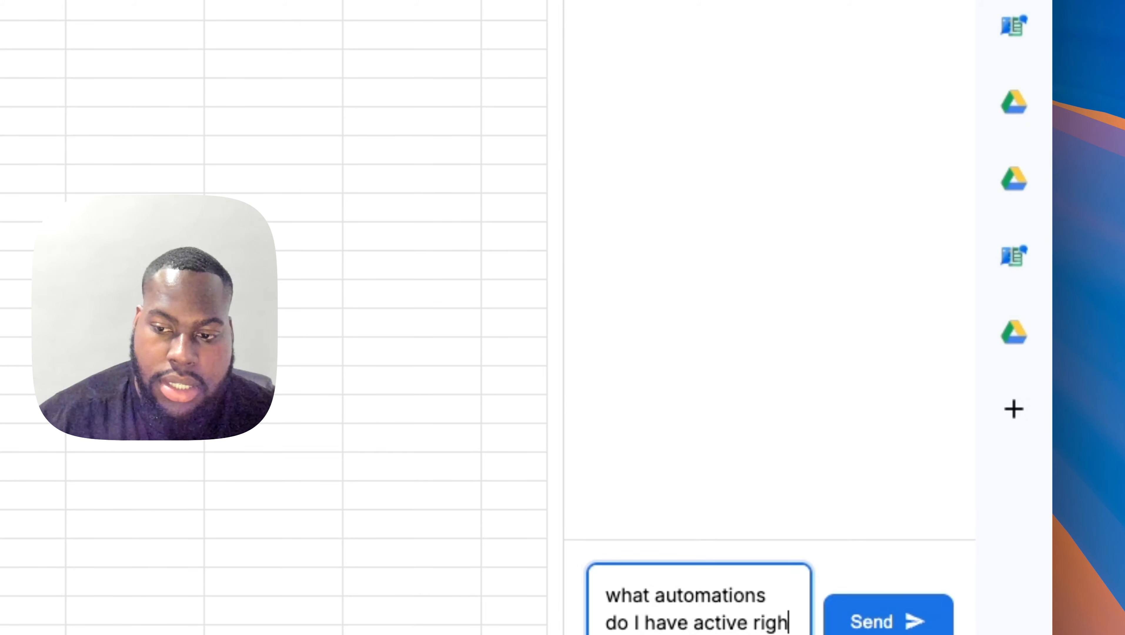
type("t nbo")
type("ow")
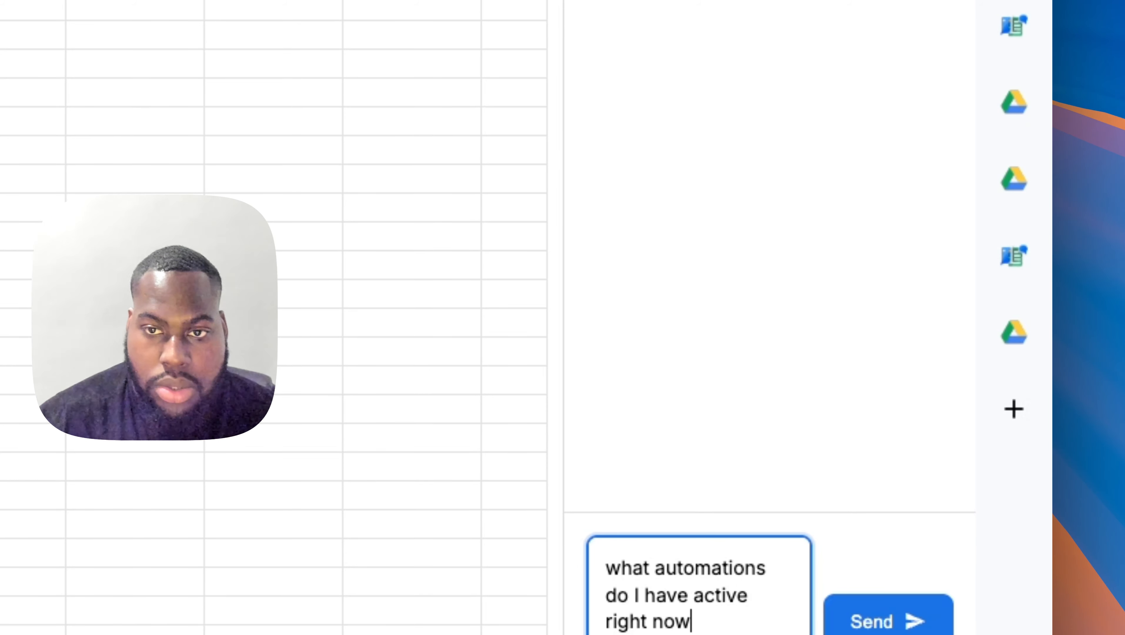
key("Return")
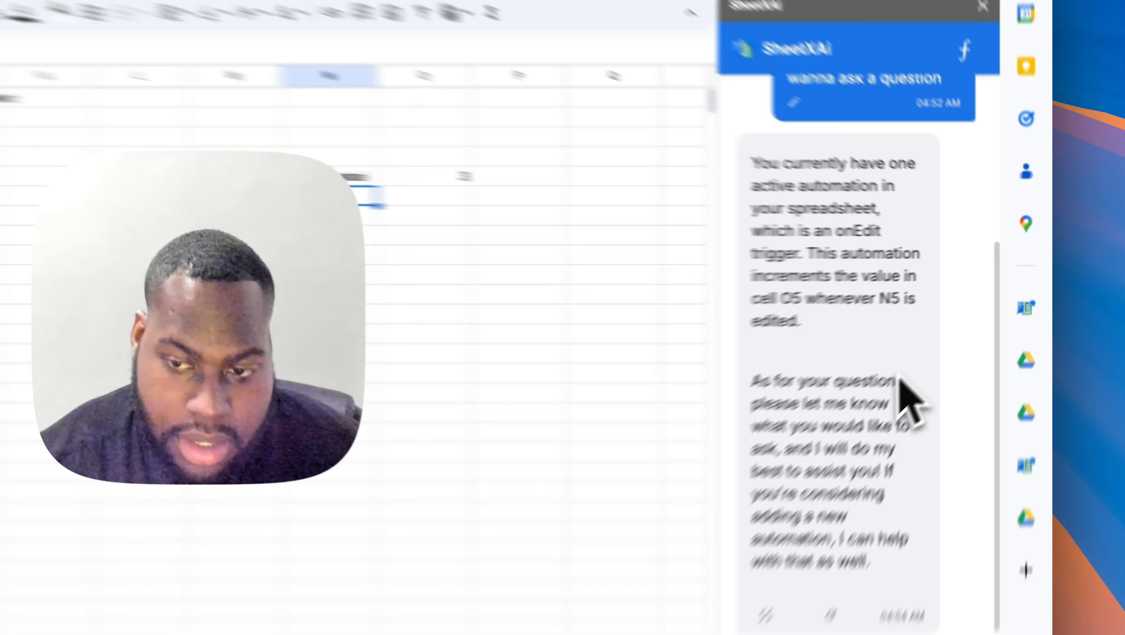
- Ask SheetXAi to delete this automation and confirm its removal with yes
left_click(794, 457)
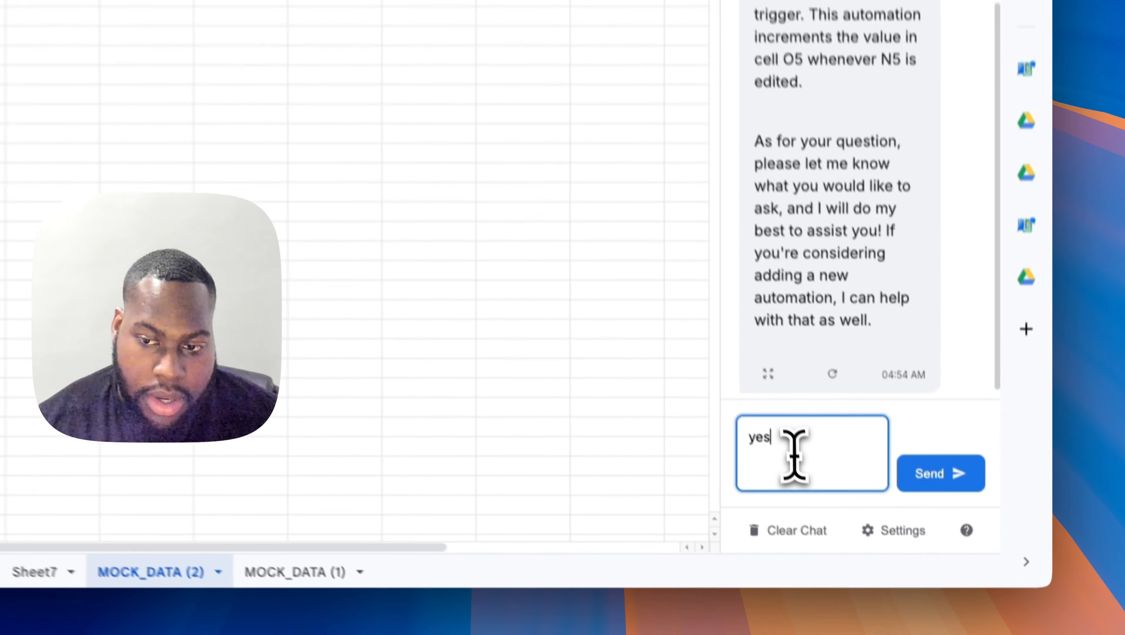
key("super+a")
type("de")
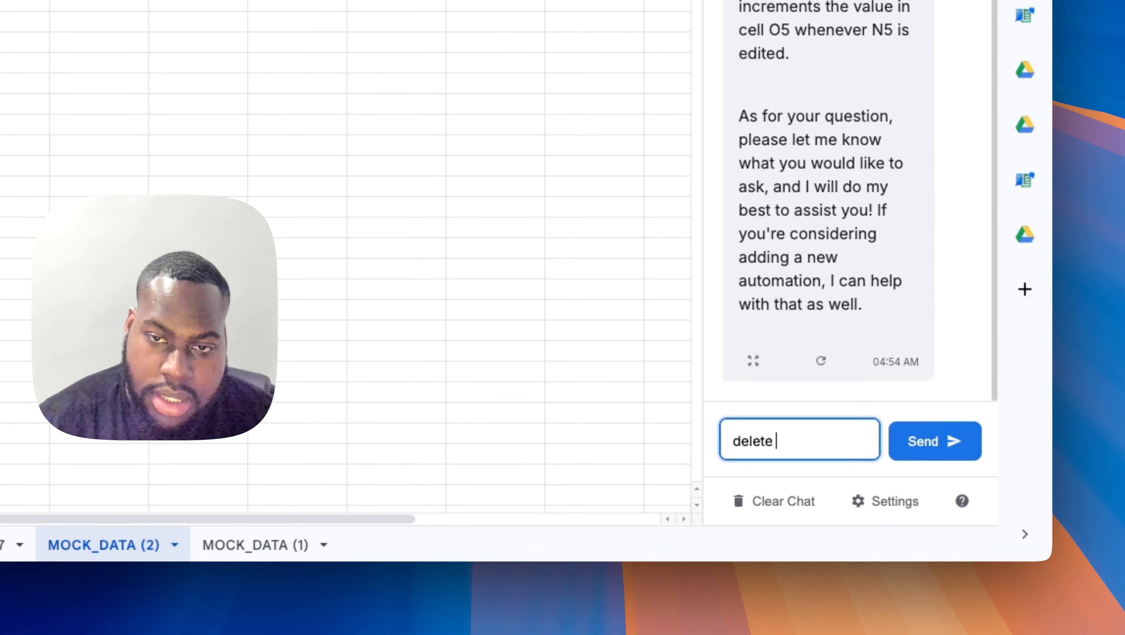
type("lete tha")
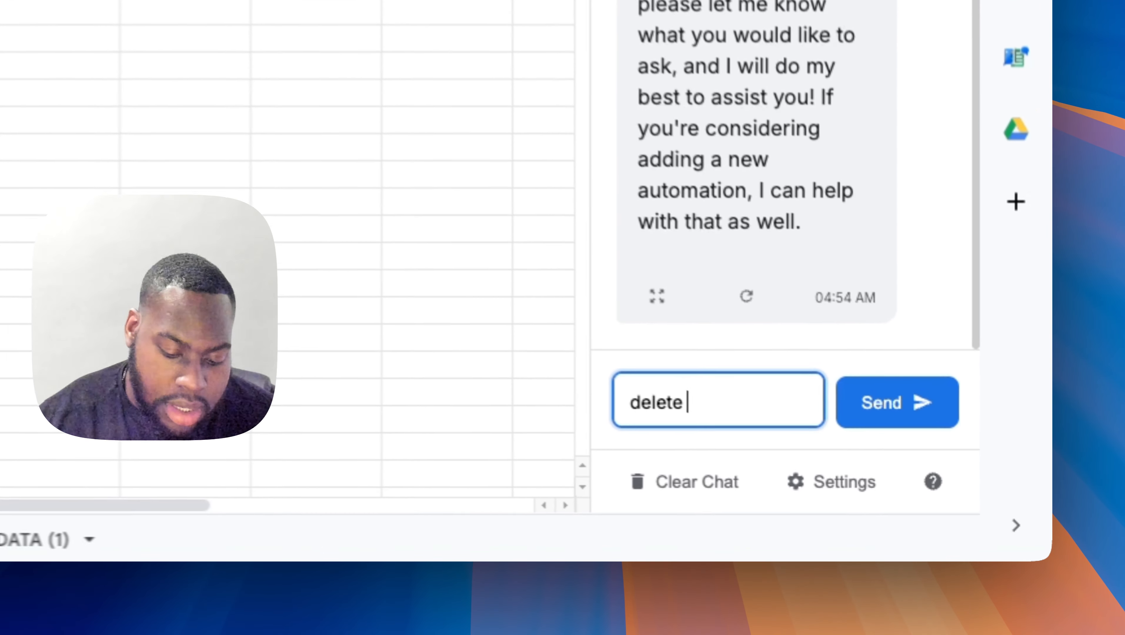
key("BackSpace")
type("is ")
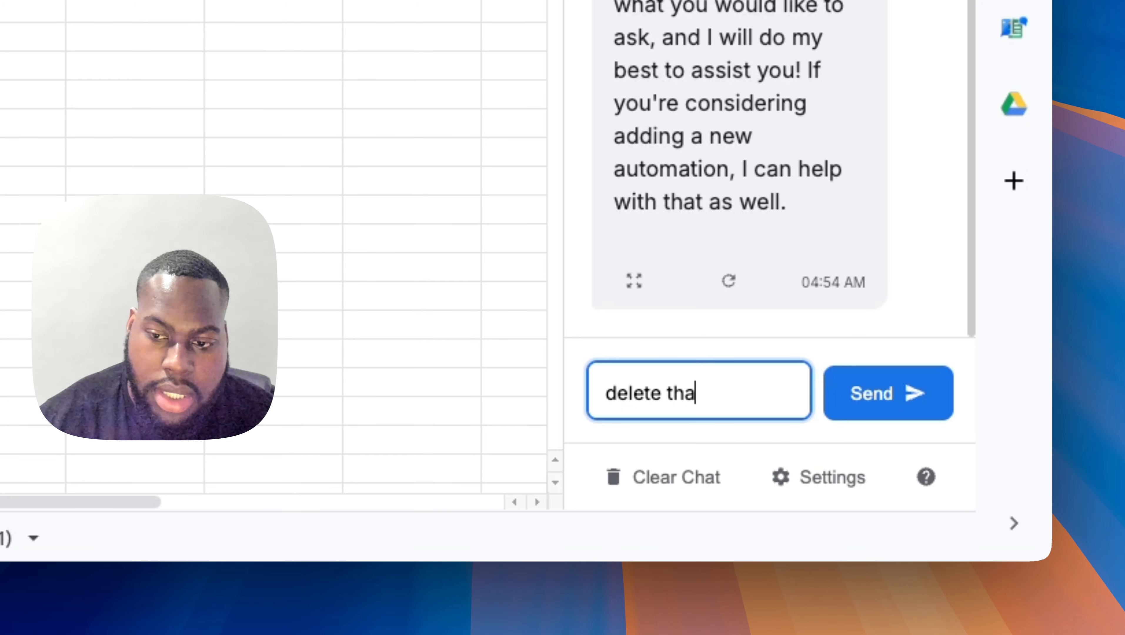
type("automation")
key("Return")
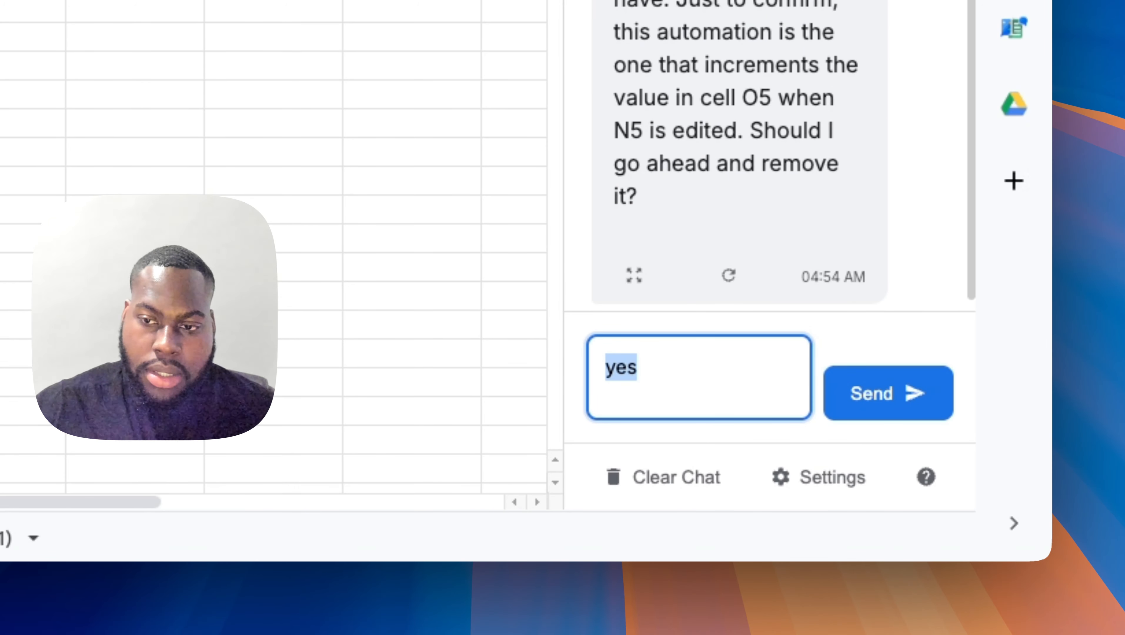
key("Return")
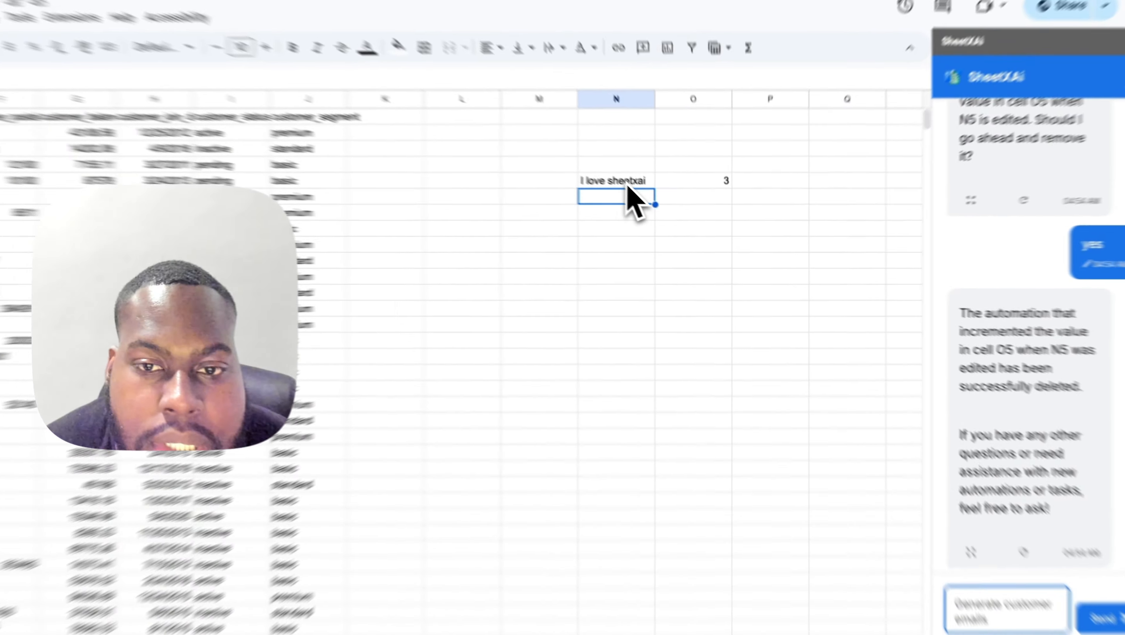
- Overwrite cell N5 with random text to test whether the deleted automation still changes O5
left_click(659, 207)
type("yebaybcuwbibiwbwnibiwbiwbwnbiwbwibwbwib vucub")
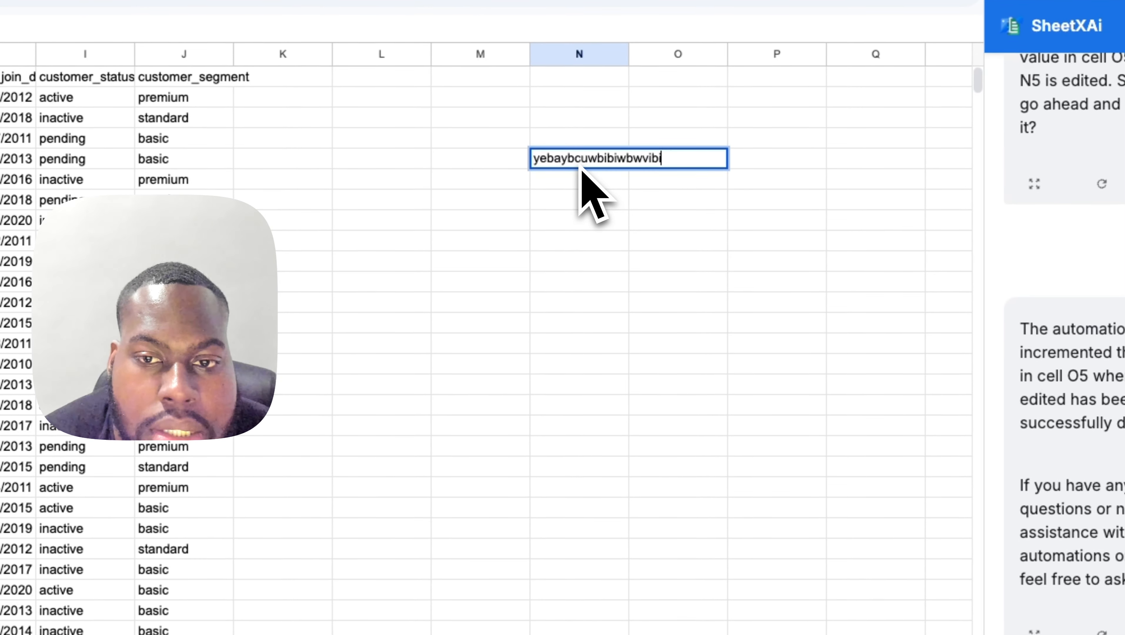
key("Return")
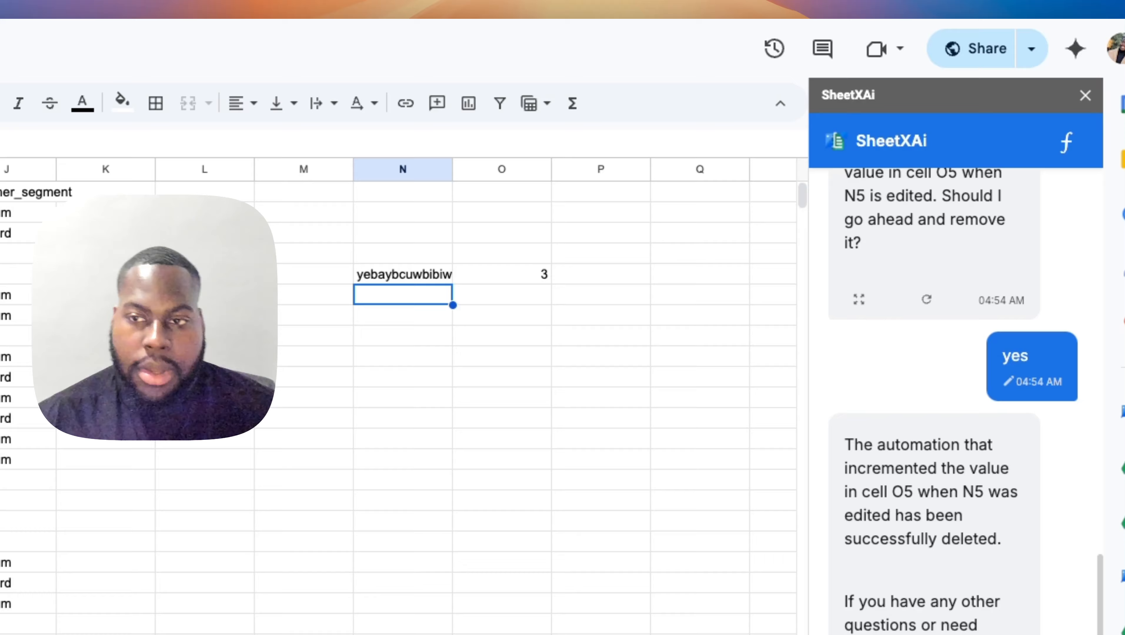
scroll(957, 449, "up", 10)
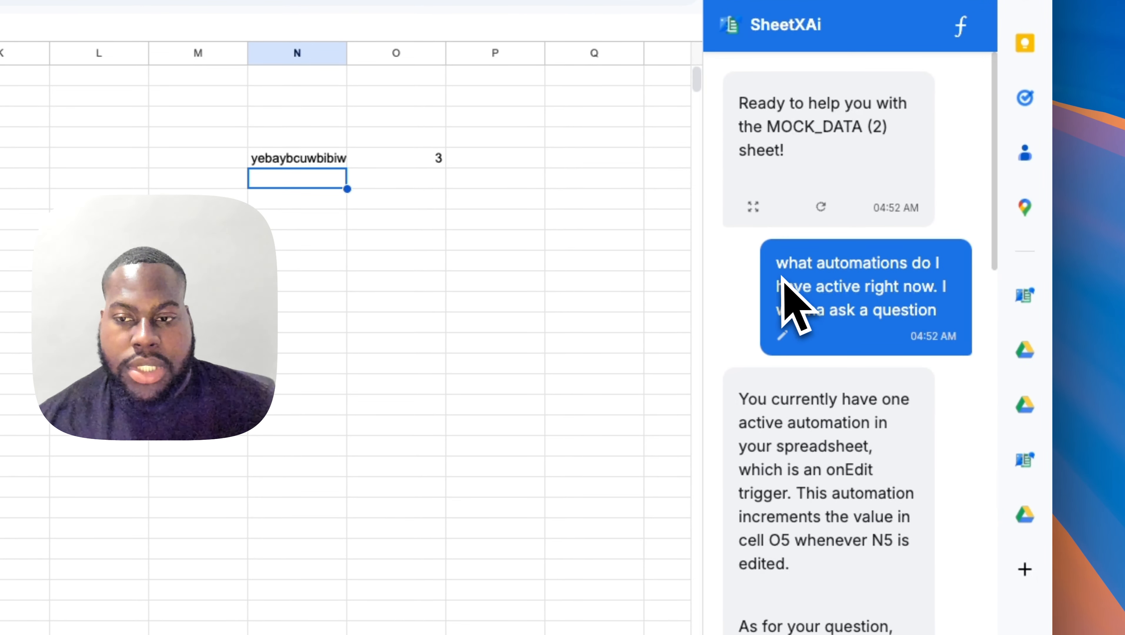